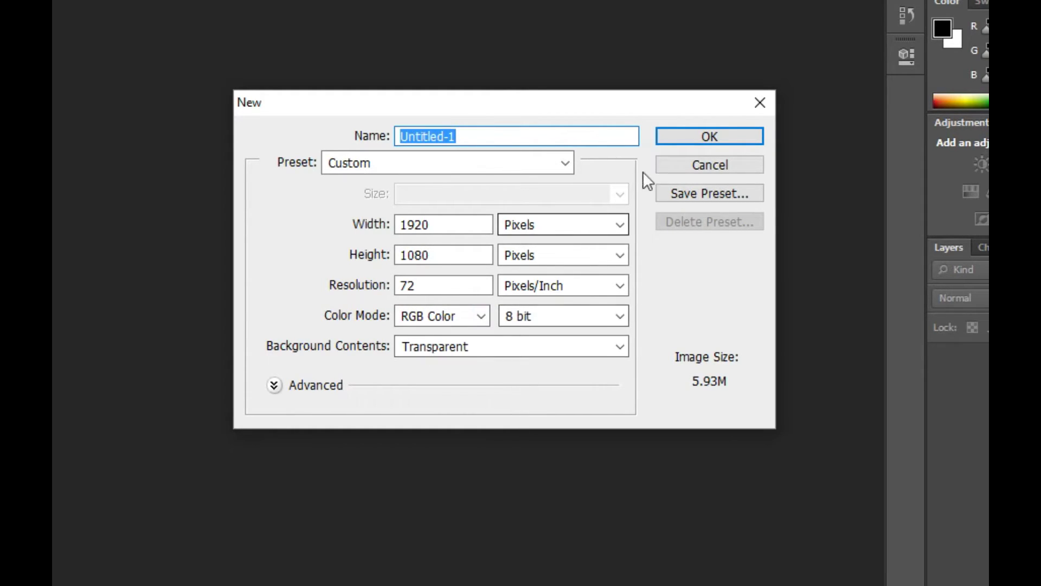
Create a 1920 × 1080 pixel transparent document at 72 pixels/inch and place the orange picture in it.
left_click(689, 140)
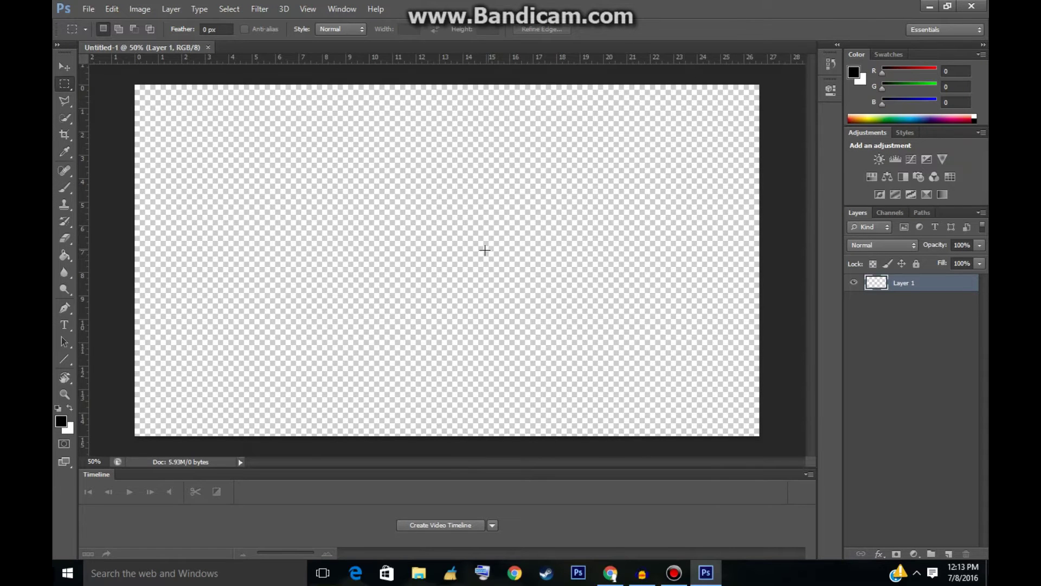
left_click(89, 8)
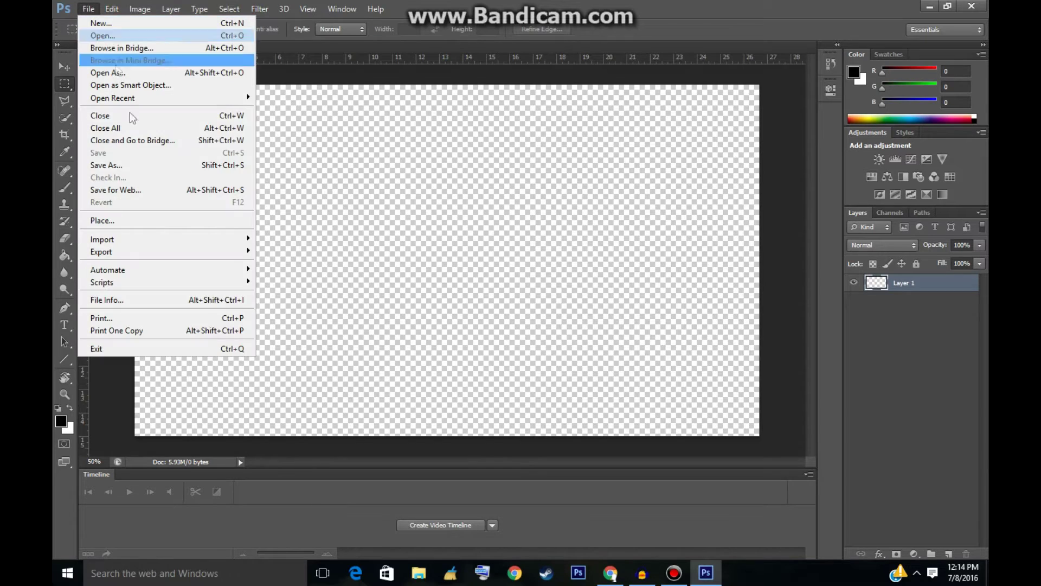
left_click(141, 219)
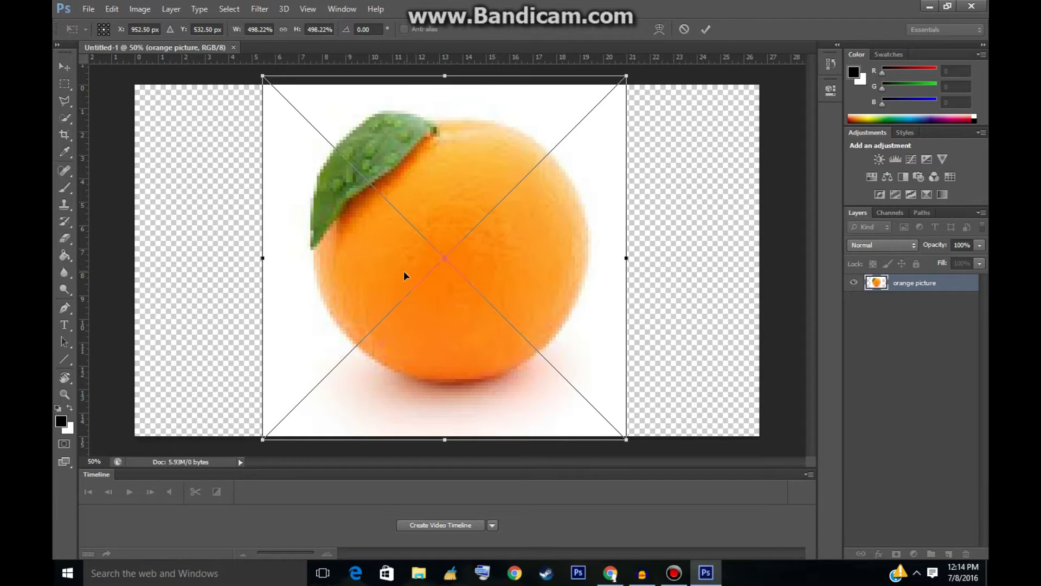
left_click(61, 64)
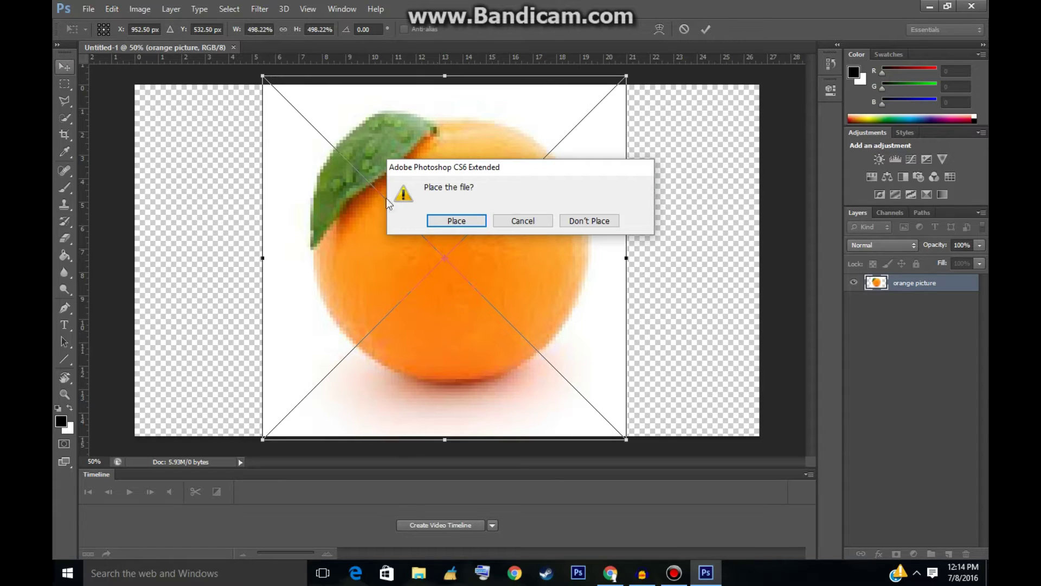
left_click(434, 223)
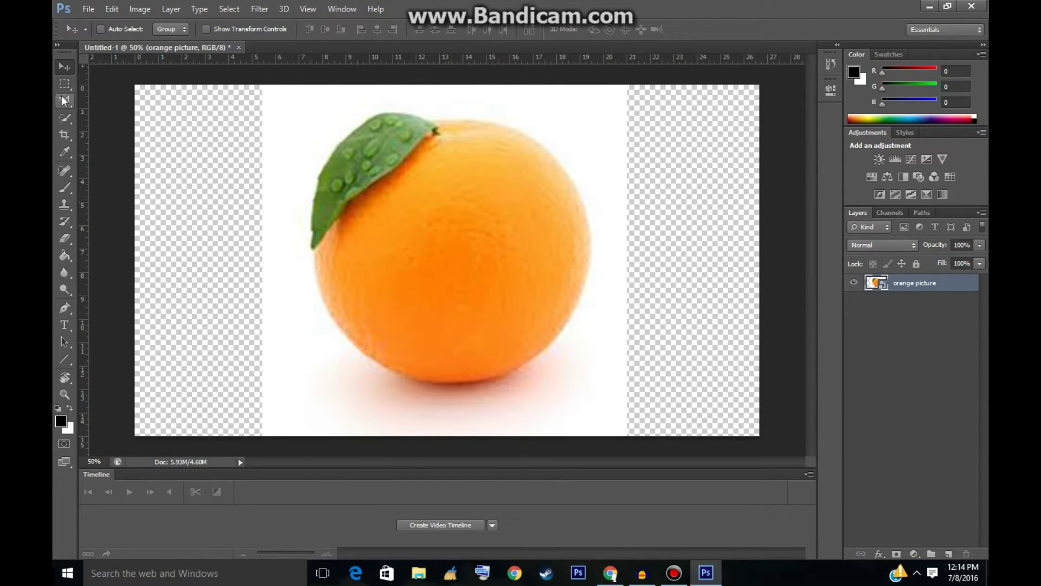
Trace a closed selection around the outline of the orange and its leaf with the Polygonal Lasso Tool.
left_click_drag(63, 100, 95, 101)
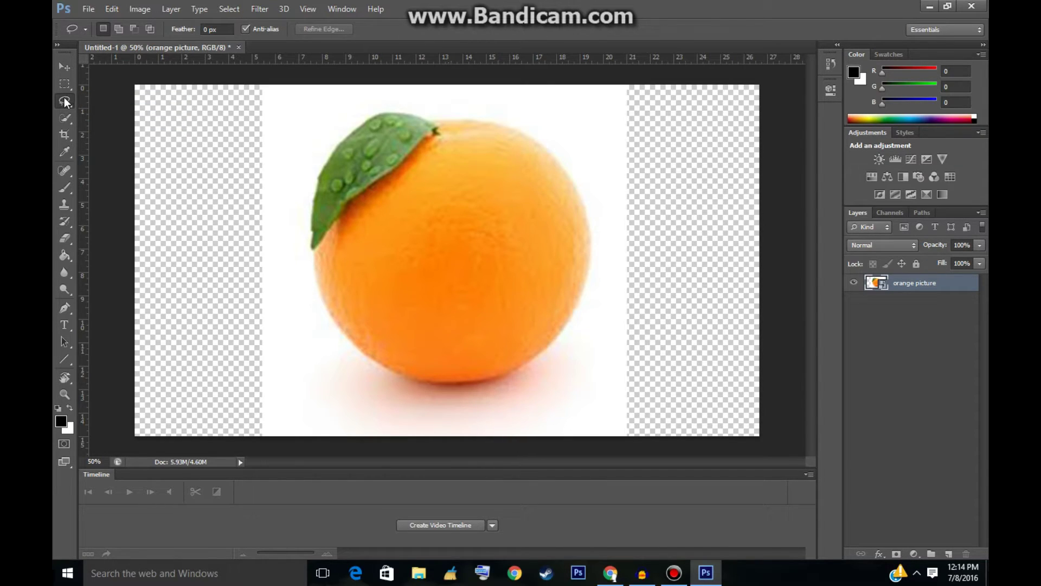
left_click_drag(65, 102, 66, 105)
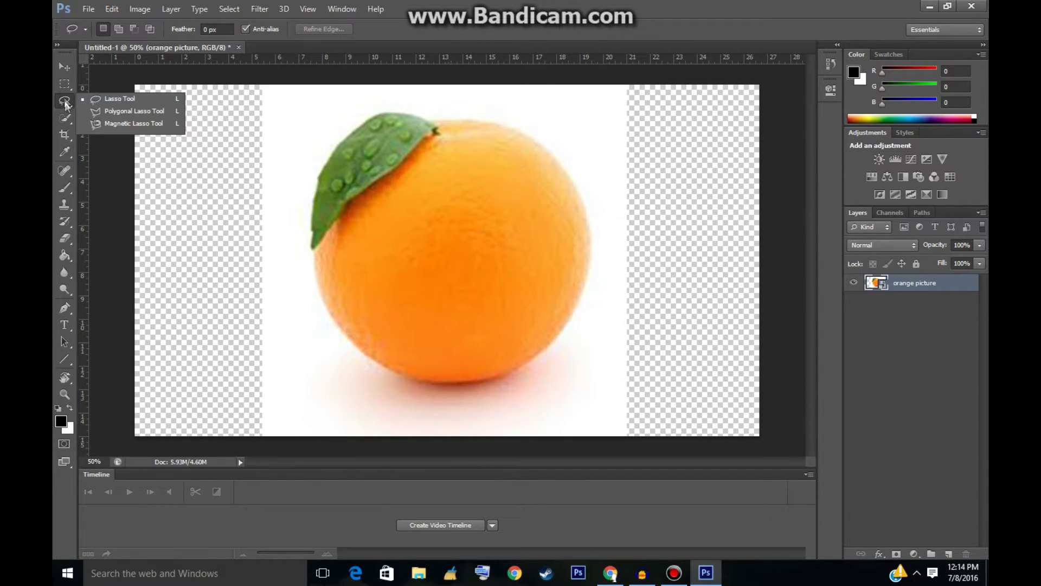
left_click(140, 109)
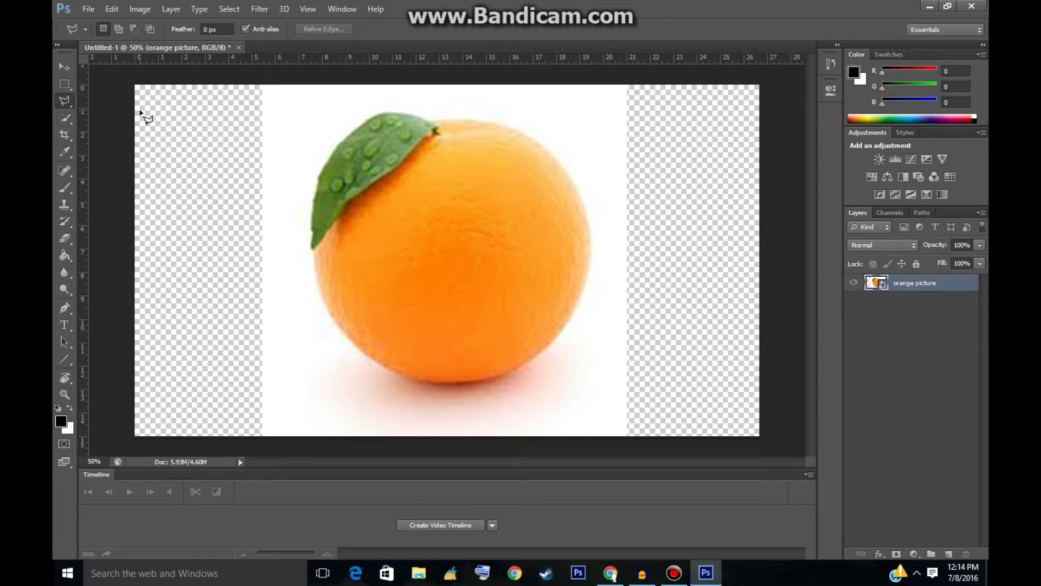
left_click(451, 121)
left_click(476, 121)
left_click(521, 135)
left_click(538, 143)
left_click(565, 165)
left_click(590, 225)
left_click(593, 257)
left_click(571, 322)
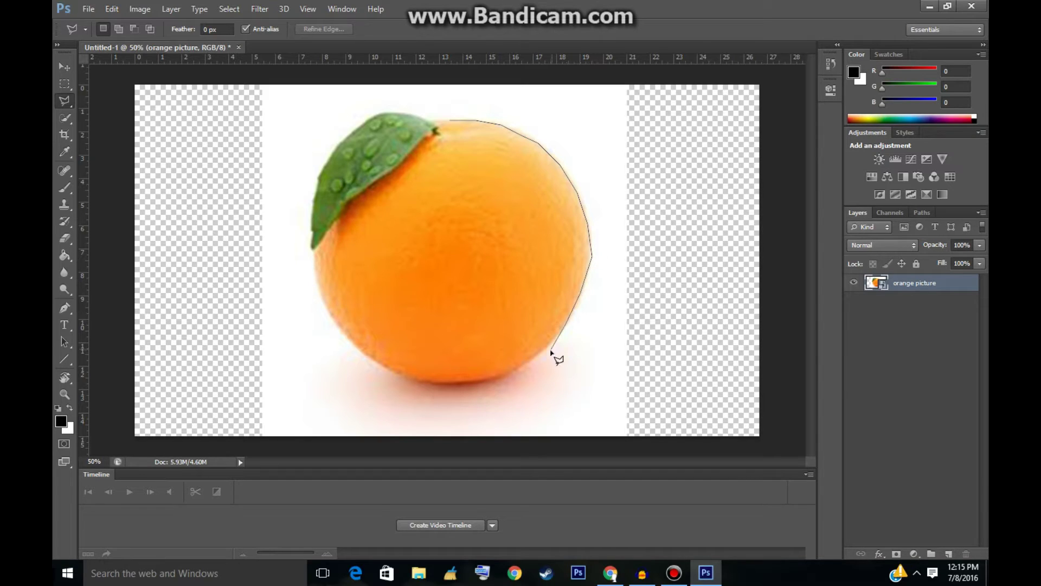
left_click(522, 365)
left_click(377, 367)
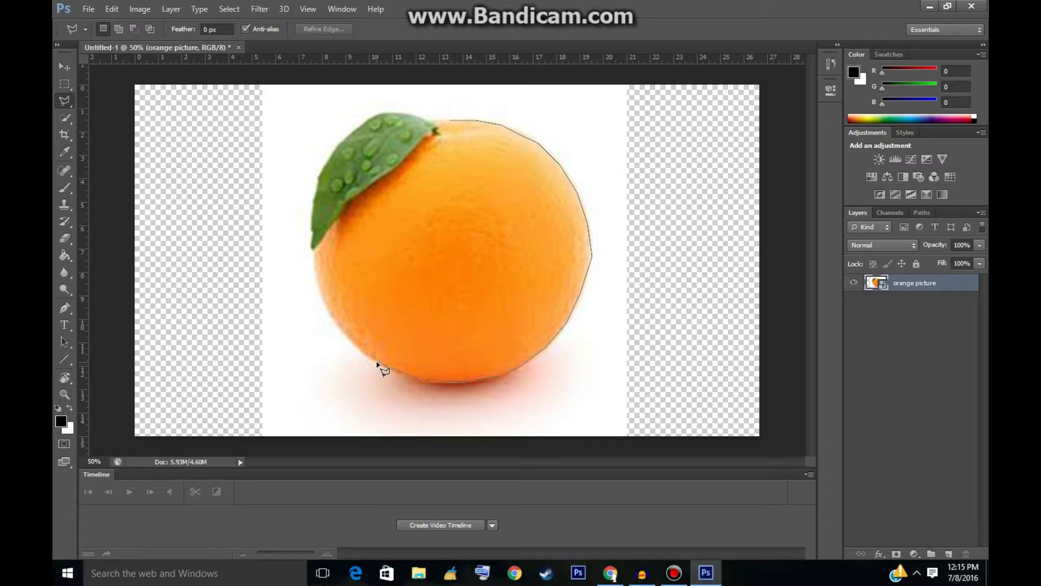
left_click(334, 321)
left_click(318, 285)
left_click(315, 253)
left_click(311, 231)
left_click(327, 158)
left_click(350, 134)
left_click(375, 114)
left_click(401, 113)
left_click(433, 118)
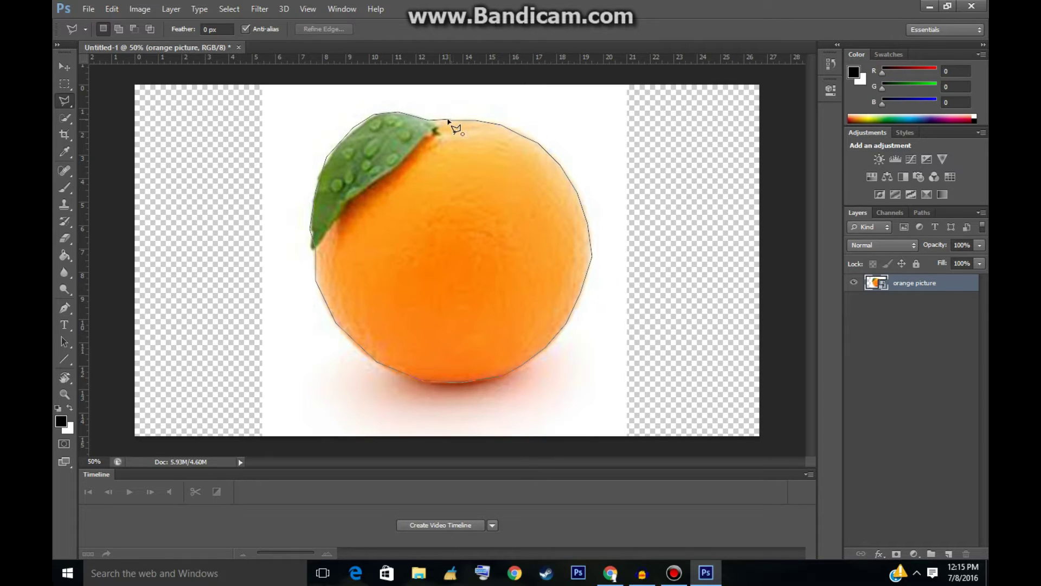
left_click(449, 120)
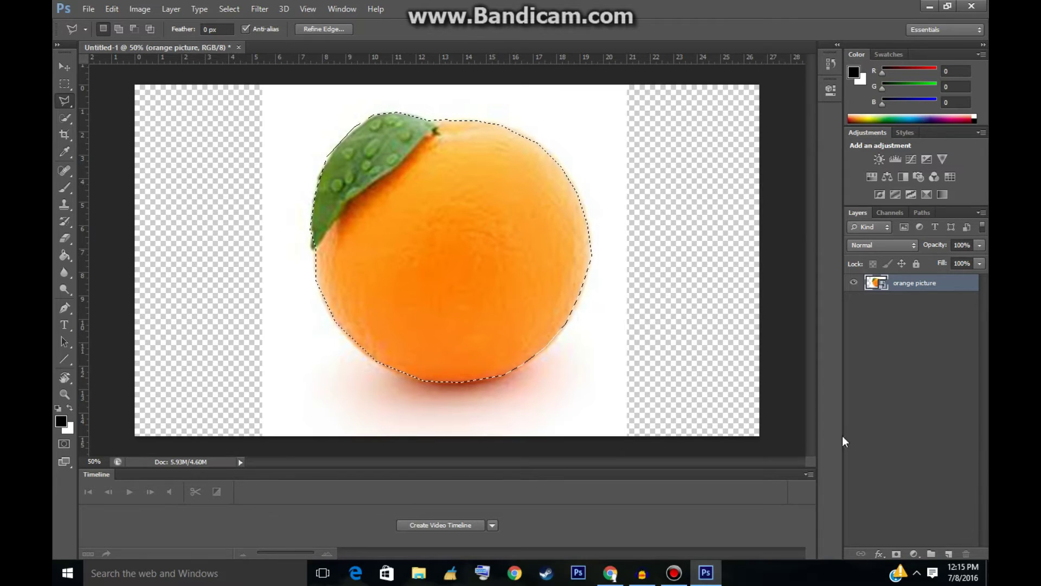
Fill the fruit-shaped selection with black on a new layer and move that layer below the orange picture.
left_click(948, 554)
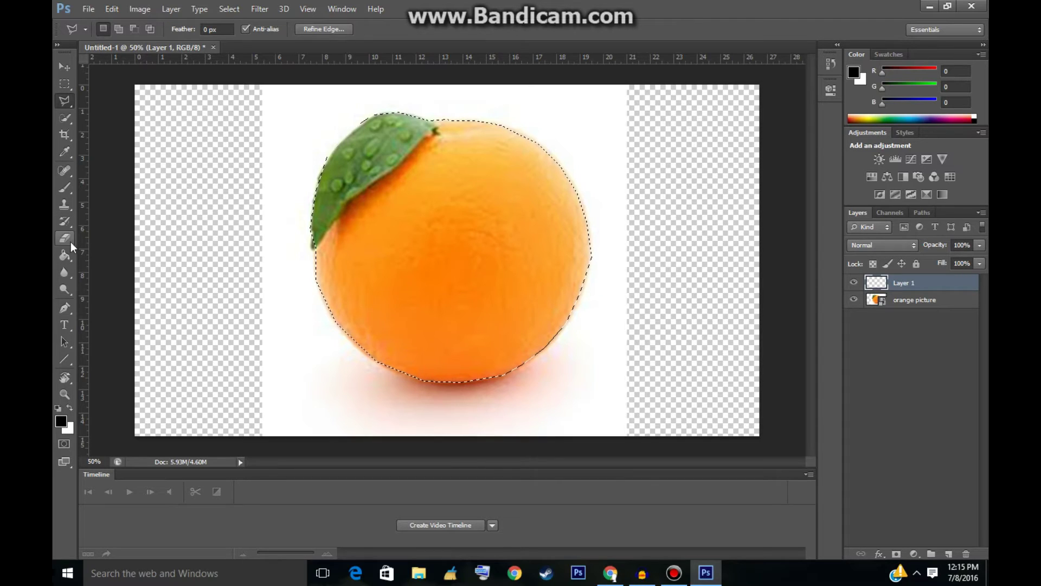
left_click(64, 255)
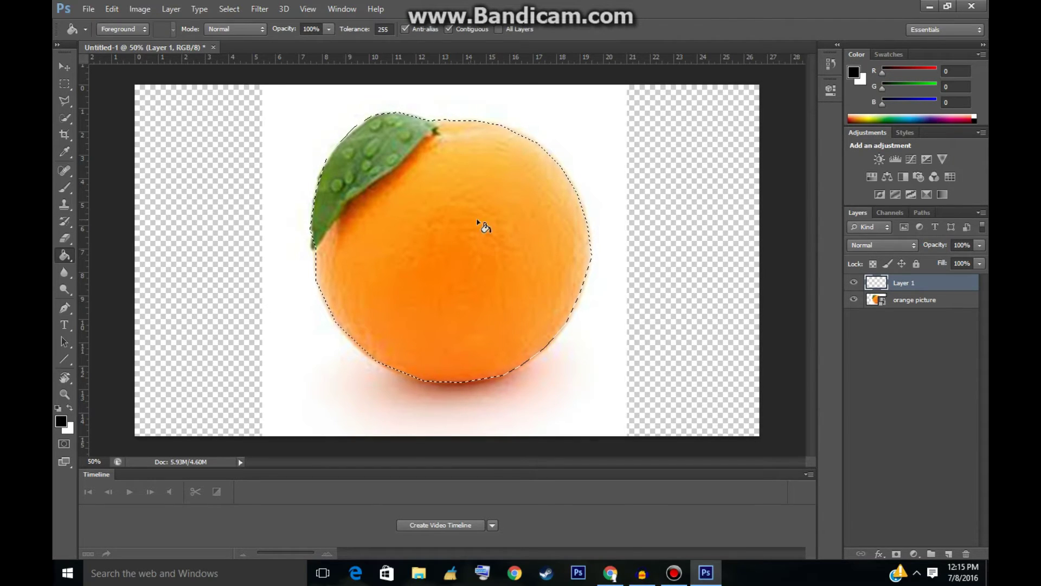
left_click(467, 258)
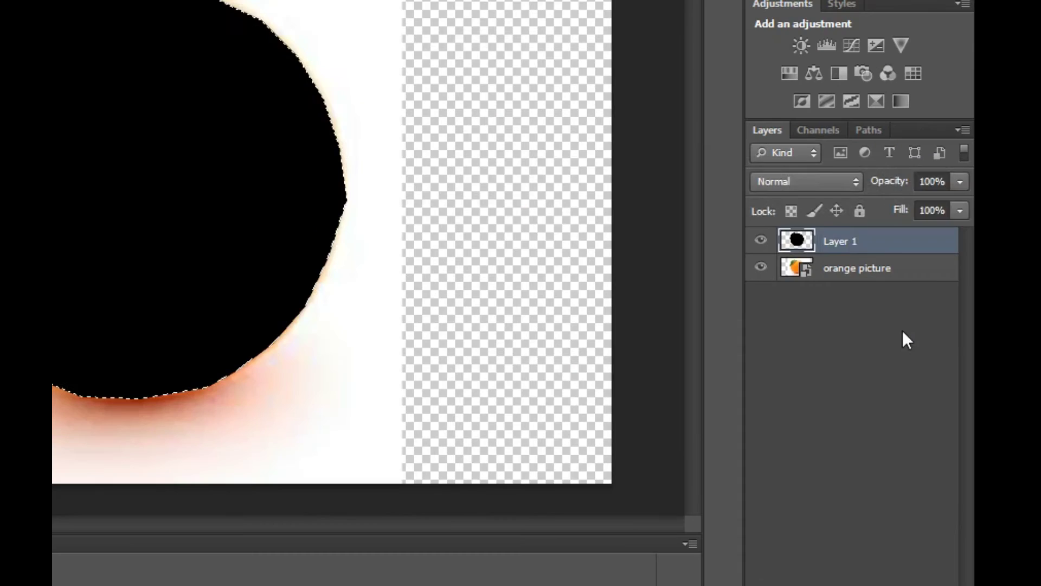
left_click_drag(884, 242, 887, 287)
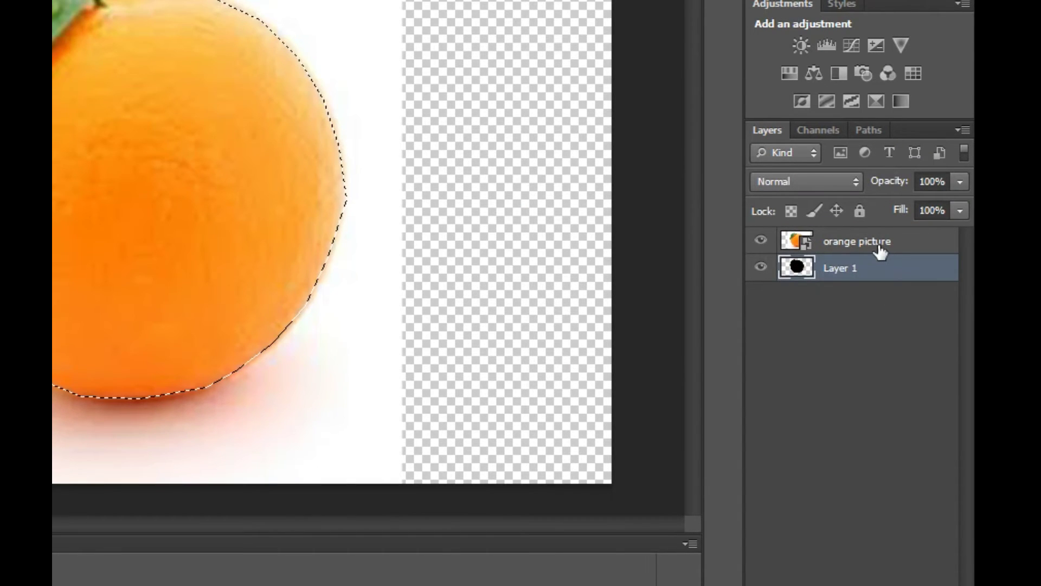
Clip the orange picture layer to the black shape layer beneath it and rasterize the picture layer.
left_click(880, 250)
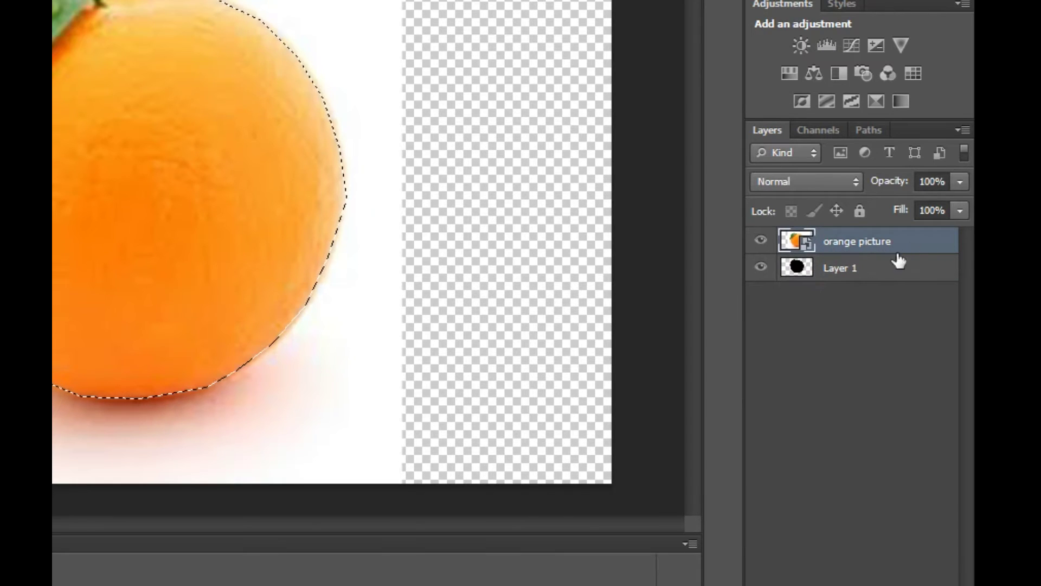
right_click(881, 242)
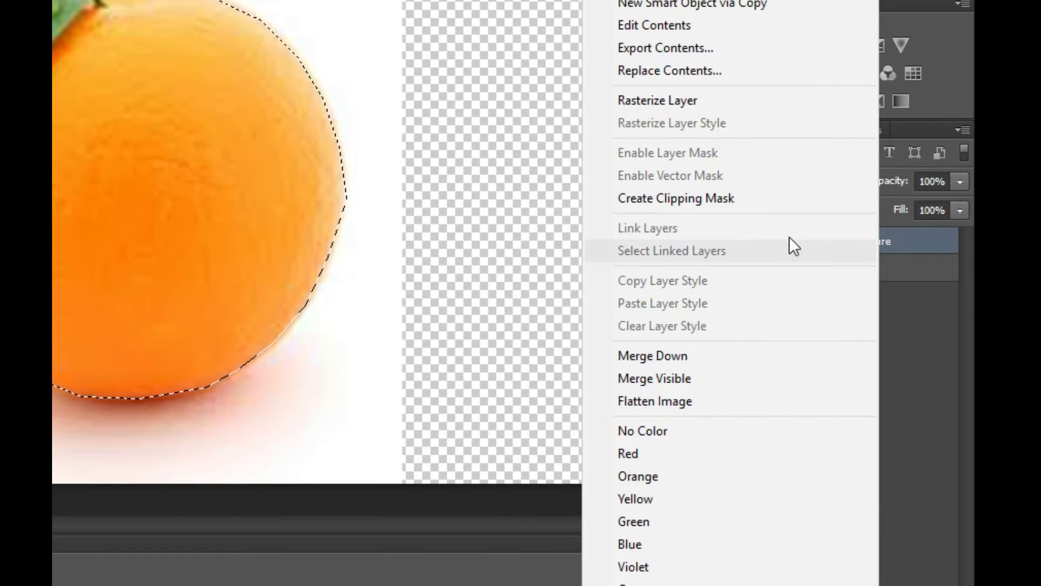
left_click(736, 203)
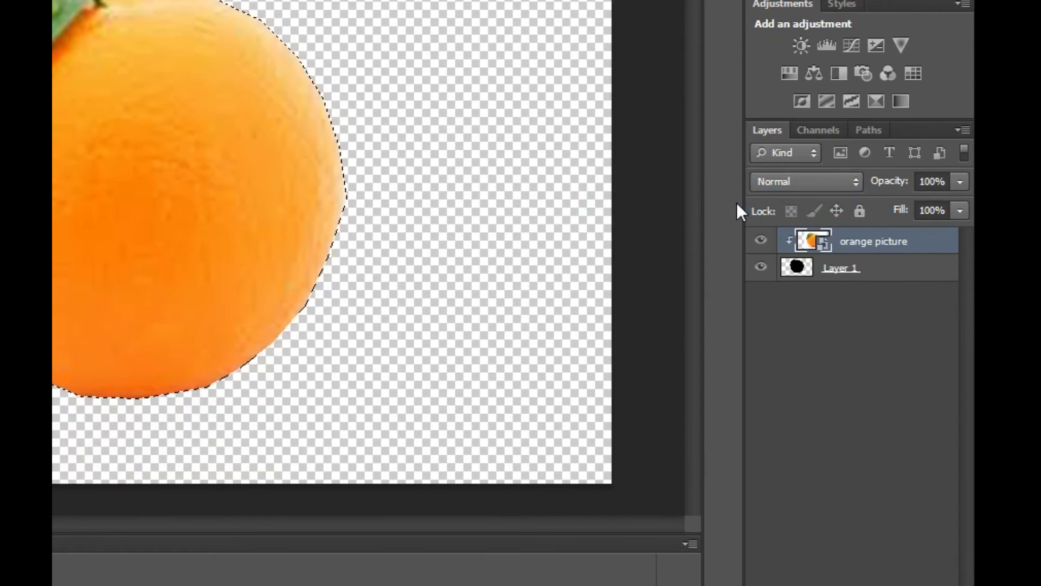
right_click(897, 244)
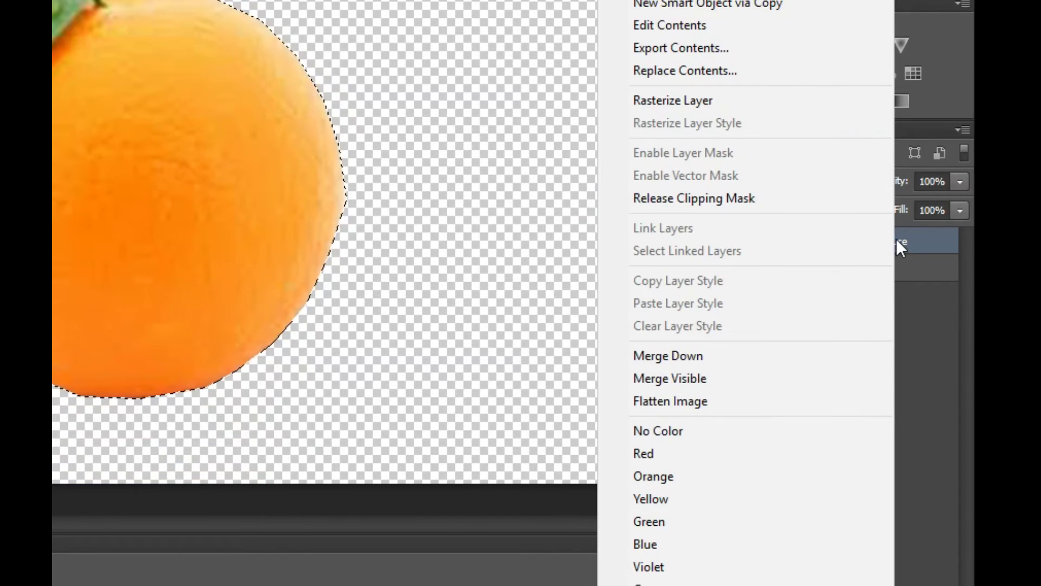
left_click(714, 102)
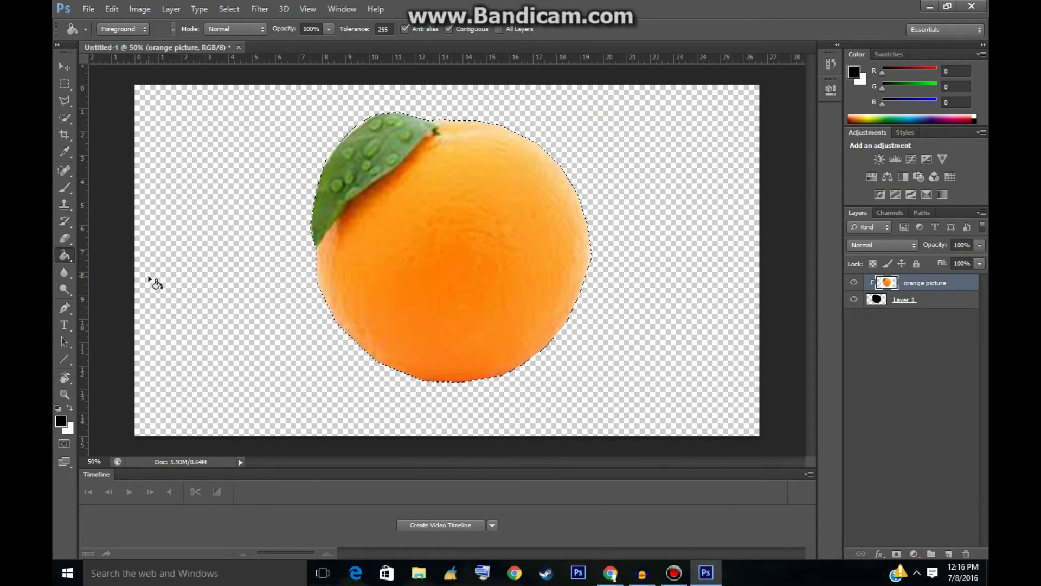
Select a triangle on the orange's upper-right rim with the Polygonal Lasso and flatten it with the Average blur filter.
left_click(67, 102)
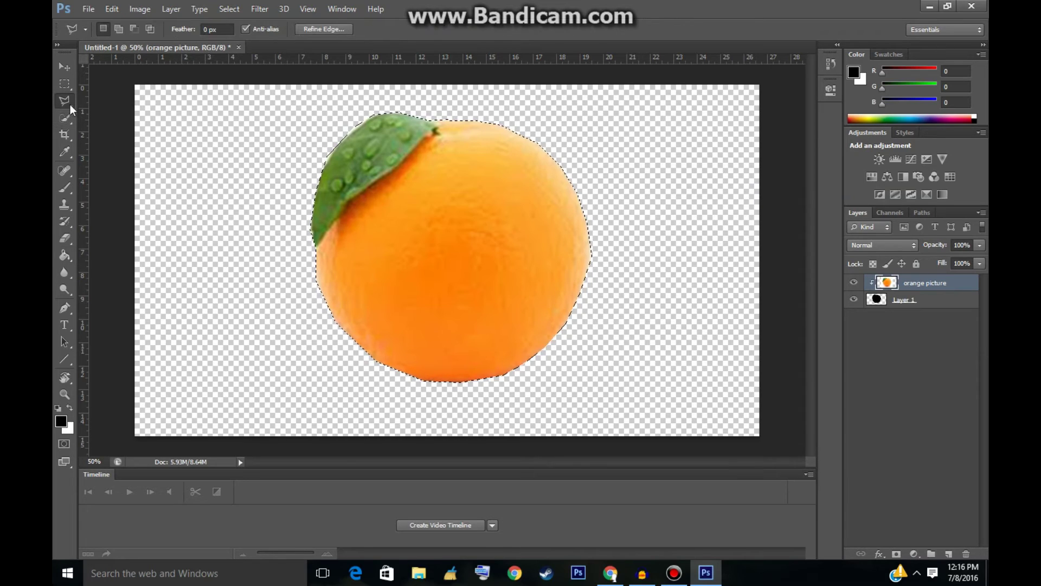
right_click(64, 100)
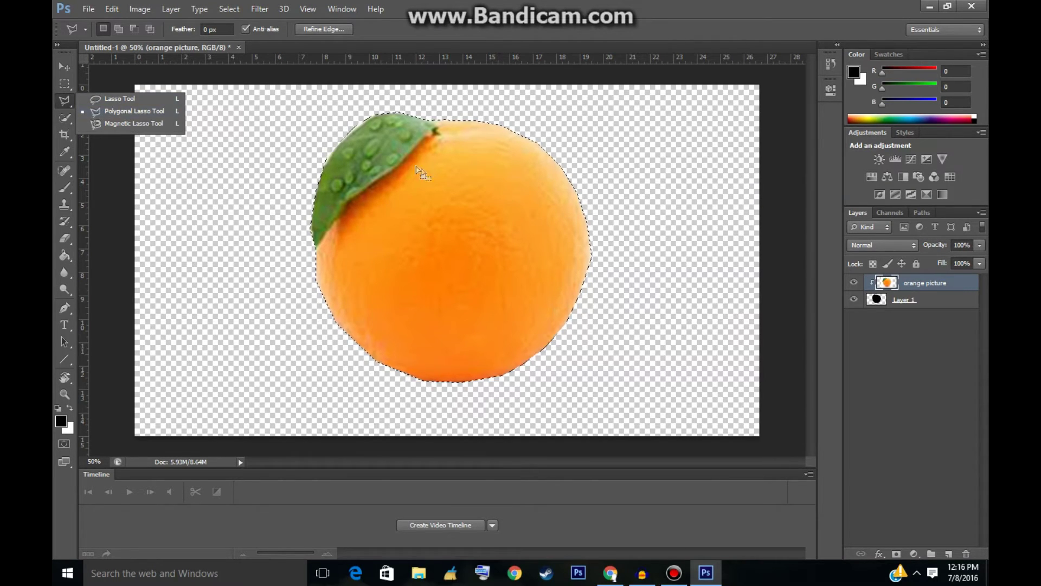
left_click(491, 127)
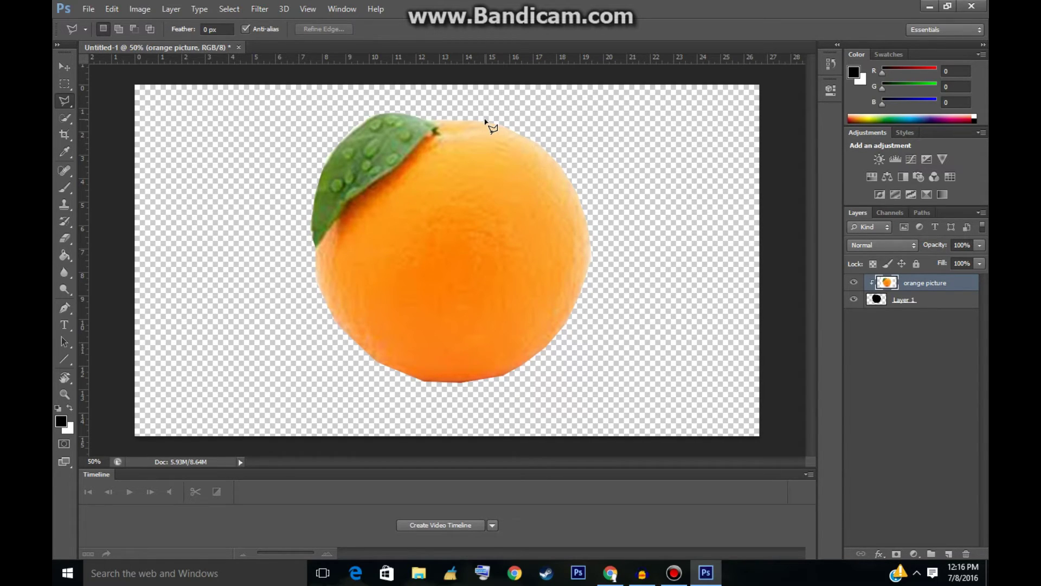
left_click(485, 121)
left_click(465, 186)
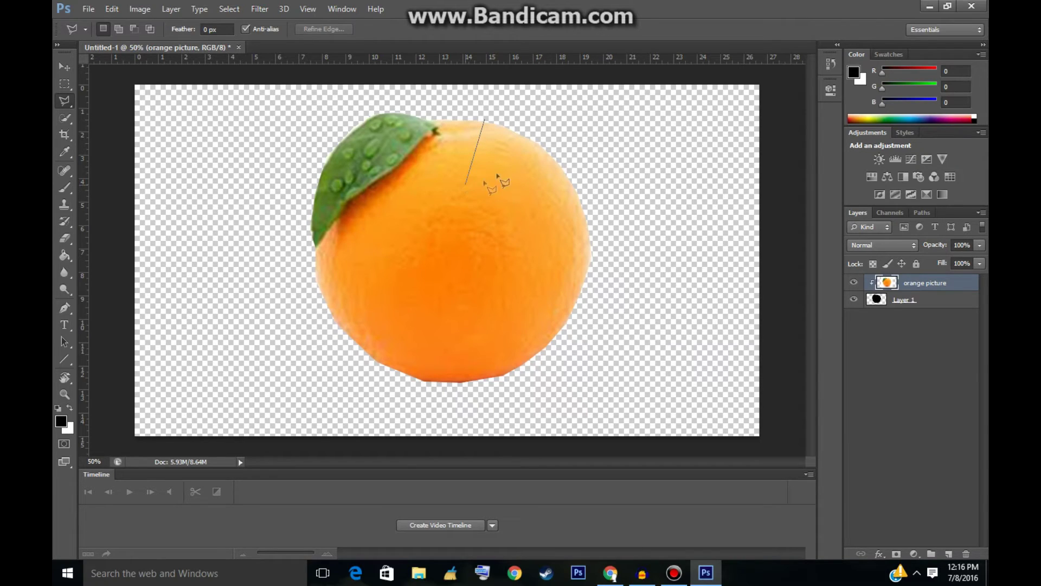
double_click(535, 137)
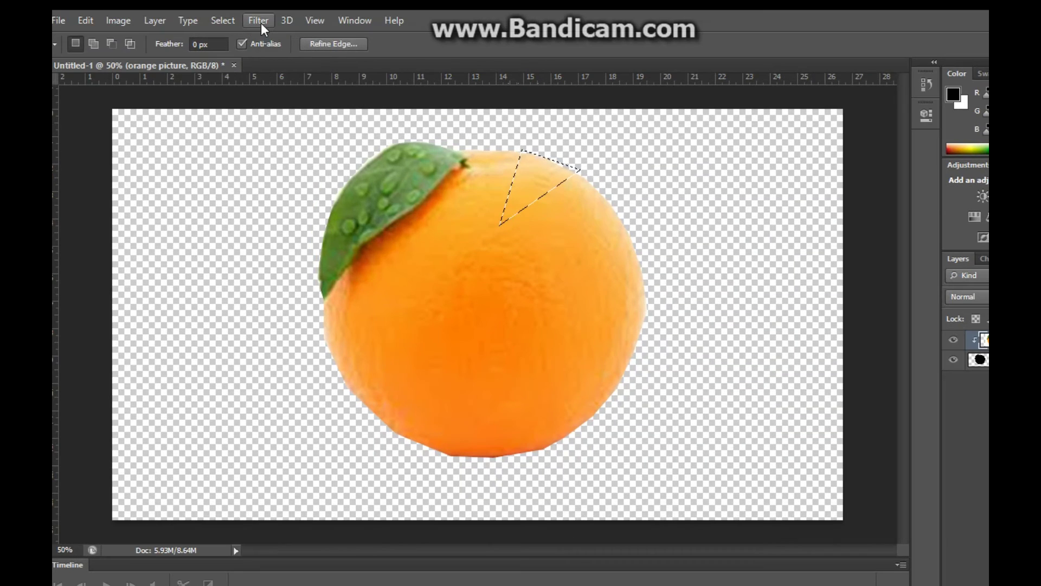
left_click(262, 11)
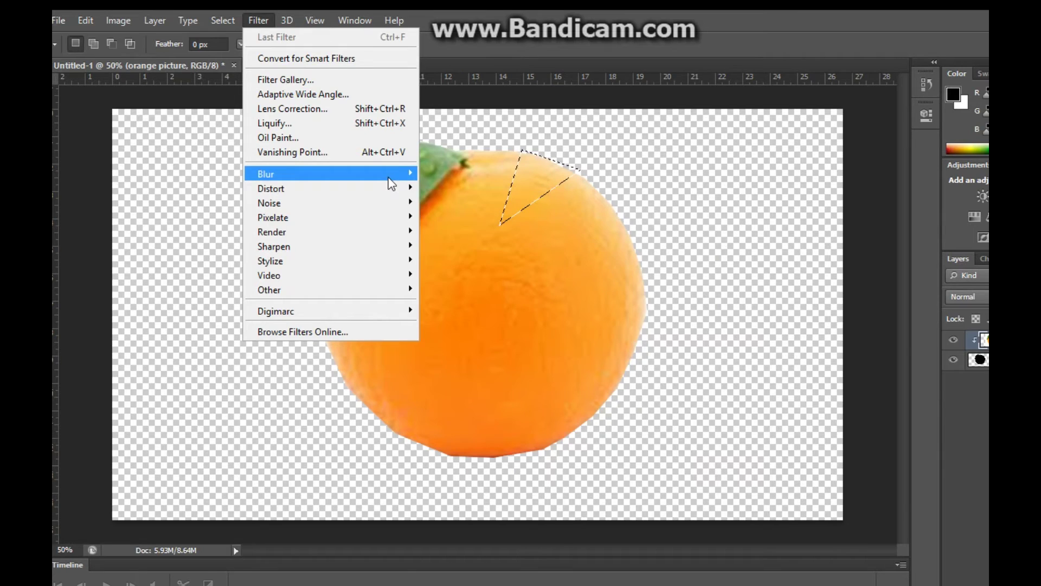
mouse_move(380, 173)
left_click(465, 230)
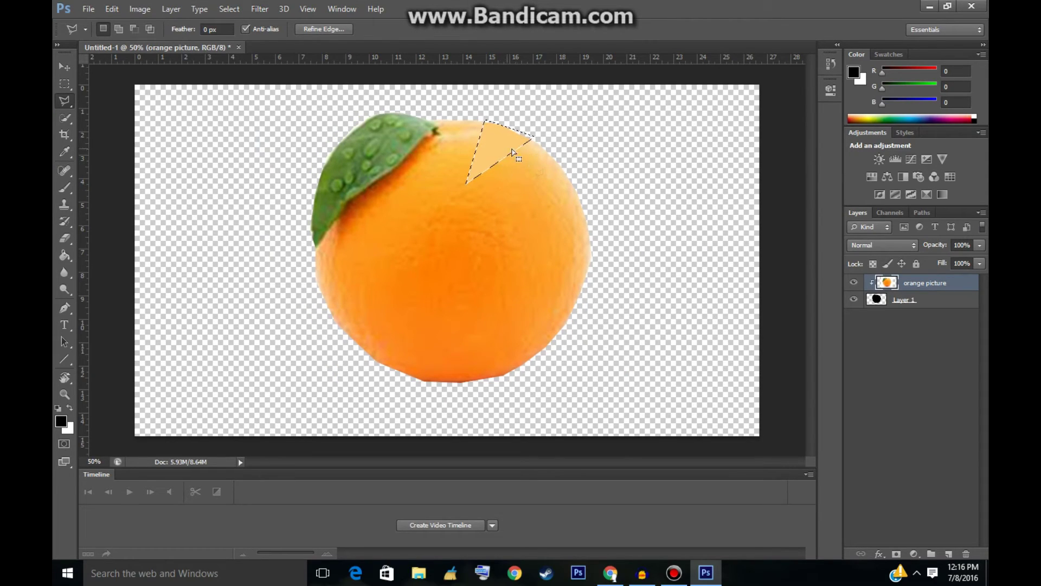
Average the colour of an adjoining triangle that runs from the first facet's inner tip to its outer corner.
left_click(468, 187)
left_click(500, 206)
left_click(536, 132)
key("ctrl+f")
key("ctrl+d")
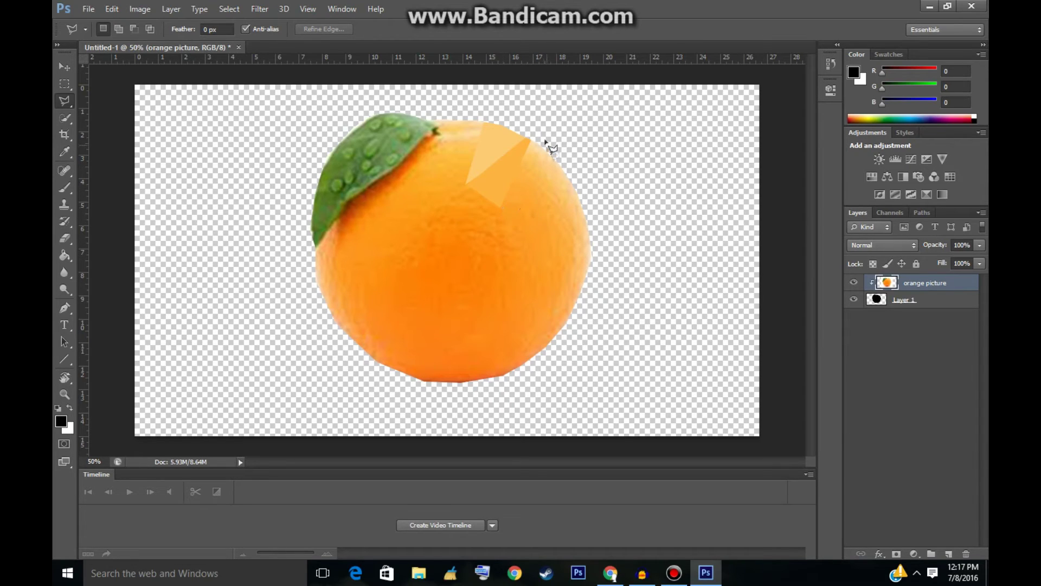
Average the colour of a third triangle, with two corners on the upper-right rim and one on the second facet's inner corner.
left_click(531, 140)
left_click(566, 169)
double_click(501, 210)
key("ctrl+f")
key("ctrl+d")
Continue the strip of averaged triangles down the upper-right rim, beside the third facet.
left_click(531, 228)
left_click(564, 172)
left_click(586, 201)
key("ctrl+f")
key("ctrl+d")
Average the colour of a narrow inward-facing triangle that ends at the right rim, just above the orange's widest point.
left_click(547, 257)
left_click(597, 200)
double_click(532, 229)
key("ctrl+f")
key("ctrl+d")
Average the colour of a triangle along the right rim at the orange's widest point.
left_click(547, 256)
left_click(594, 270)
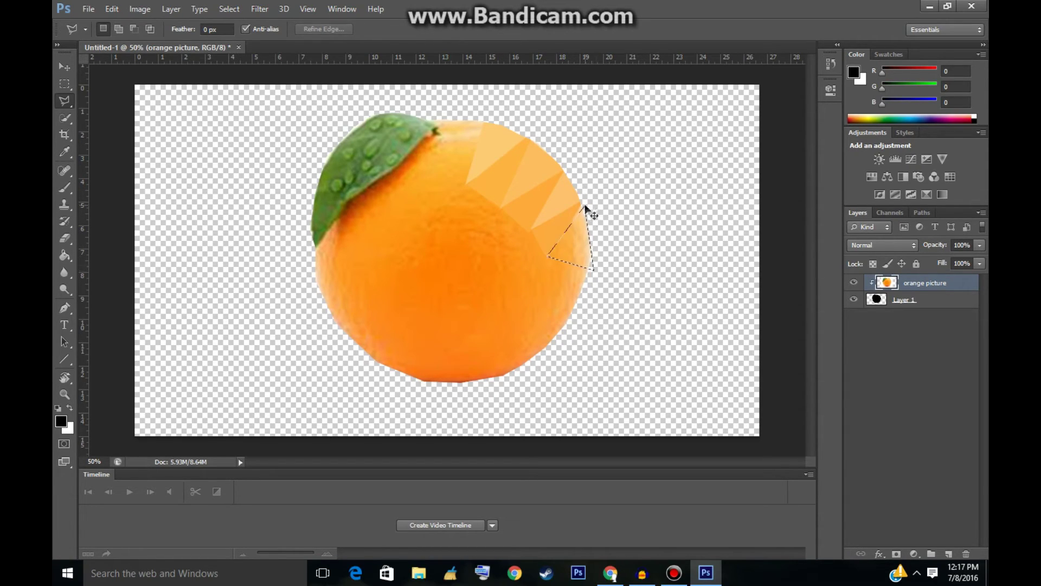
double_click(586, 205)
key("ctrl+f")
key("ctrl+d")
Average the colour of a triangle directly below the widest-point facet, with one corner on the right rim.
left_click(549, 259)
left_click(543, 298)
double_click(587, 274)
key("ctrl+f")
key("ctrl+d")
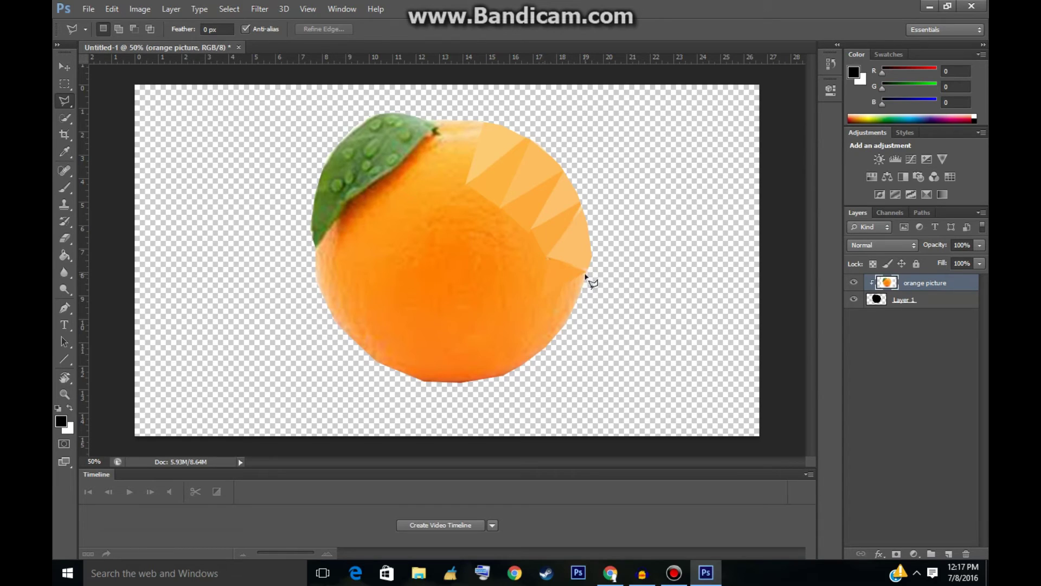
Turn the lower-right rim of the orange into flat, averaged triangular facets.
left_click(568, 324)
left_click(543, 298)
left_click(511, 371)
double_click(568, 324)
key("ctrl+f")
key("ctrl+d")
Average the colour of a tall, narrow triangle just inside the lower-right rim facets.
left_click(512, 368)
left_click(515, 279)
double_click(545, 303)
key("ctrl+f")
key("ctrl+d")
Average the colour of a larger triangle between the tall narrow facet and the orange's lower centre.
left_click(459, 304)
double_click(517, 374)
key("ctrl+f")
key("ctrl+d")
left_click(673, 573)
left_click(653, 101)
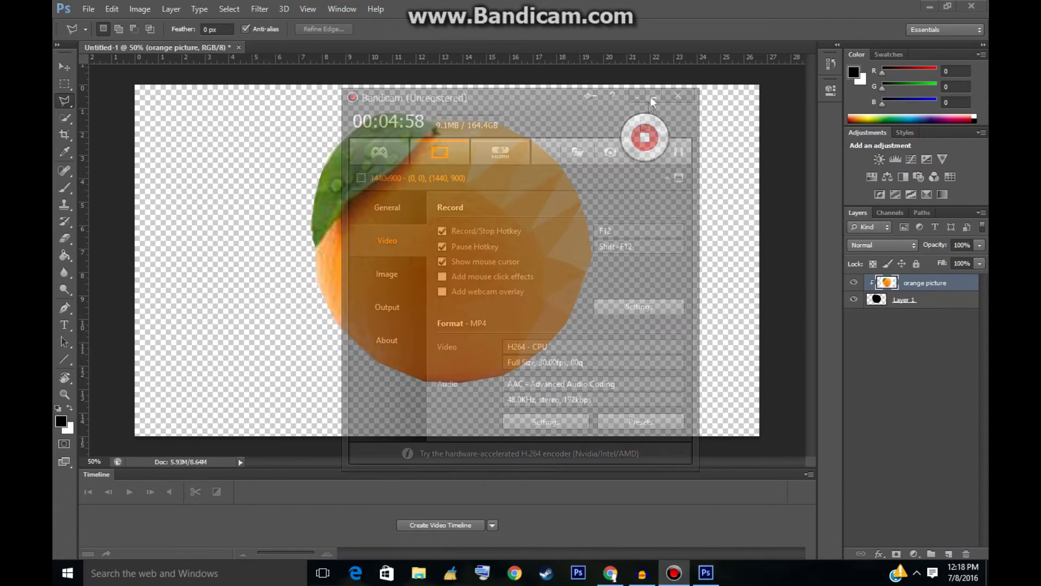
Average the colour of an upright triangle standing on the bottom edge of the orange.
left_click(461, 305)
left_click(420, 381)
double_click(516, 387)
key("ctrl+f")
key("ctrl+d")
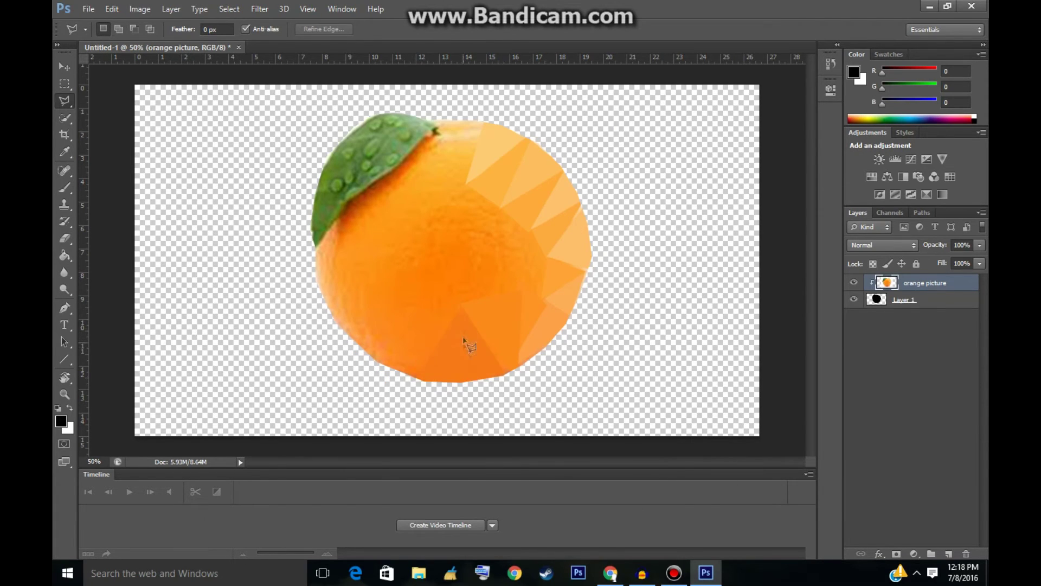
Average the colour of the inverted triangle adjoining the bottom facet on its left.
double_click(419, 379)
key("ctrl+f")
key("ctrl+d")
Average the colour of a triangle along the lower-left rim of the orange.
left_click(371, 296)
left_click(313, 296)
double_click(384, 373)
key("ctrl+f")
key("ctrl+d")
key("ctrl+d")
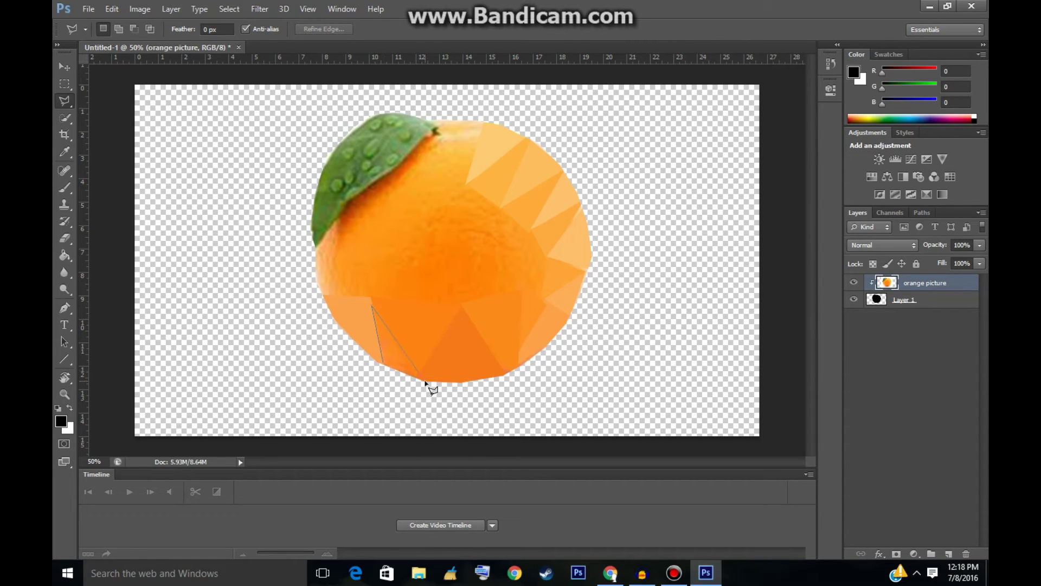
Average the colour of a triangle on the left rim, between the lower-left facet and the leaf's tip.
left_click(371, 296)
left_click(316, 250)
double_click(324, 301)
key("ctrl+f")
key("ctrl+d")
Average the colours of the triangles meeting at the orange's left inner corner, from the bottom-left rim up to the leaf.
left_click(373, 296)
left_click(352, 202)
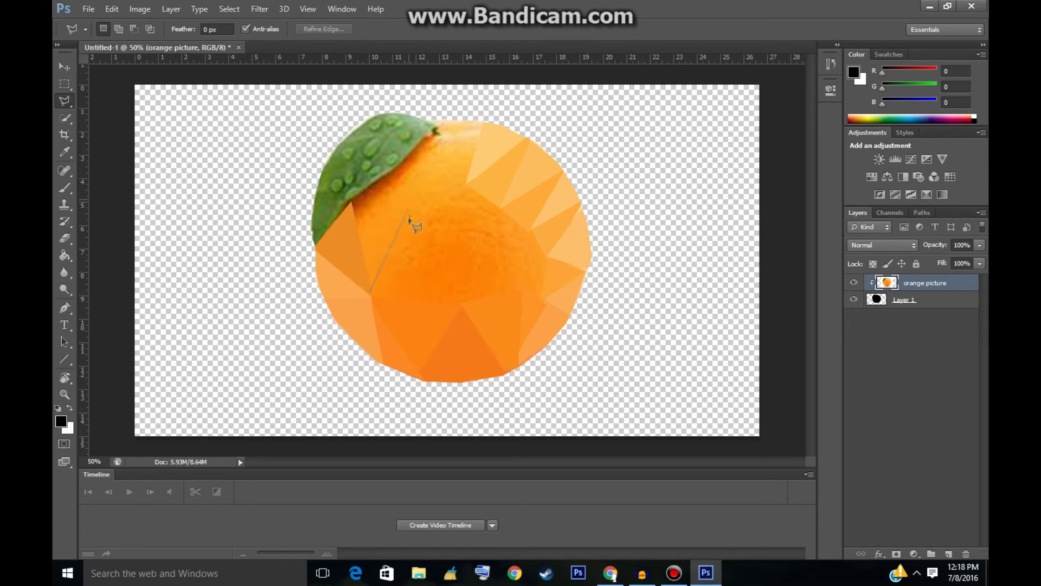
left_click(450, 228)
left_click(352, 201)
Average the colour of the triangle between the leaf's lower edge and the centre of the orange.
left_click(428, 149)
double_click(443, 228)
key("ctrl+f")
key("ctrl+d")
Average the colour of the triangle between the centre point, the bottom facet's apex and the left inner corner.
left_click(443, 229)
left_click(463, 305)
double_click(371, 296)
key("ctrl+f")
Average the colour of the triangle rising from the bottom facet's apex, just right of the orange's centre point.
left_click(443, 230)
left_click(490, 203)
double_click(463, 304)
key("ctrl+f")
key("ctrl+d")
Average the colour of the triangle between the bottom facet's apex and the right-hand rim facets.
left_click(544, 286)
left_click(475, 299)
double_click(474, 299)
key("ctrl+f")
key("ctrl+d")
Average the colour of the tall narrow facet running from the bottom facet's apex to the upper-right inner corner.
left_click(475, 300)
left_click(514, 217)
left_click(491, 195)
double_click(474, 300)
key("ctrl+f")
key("ctrl+d")
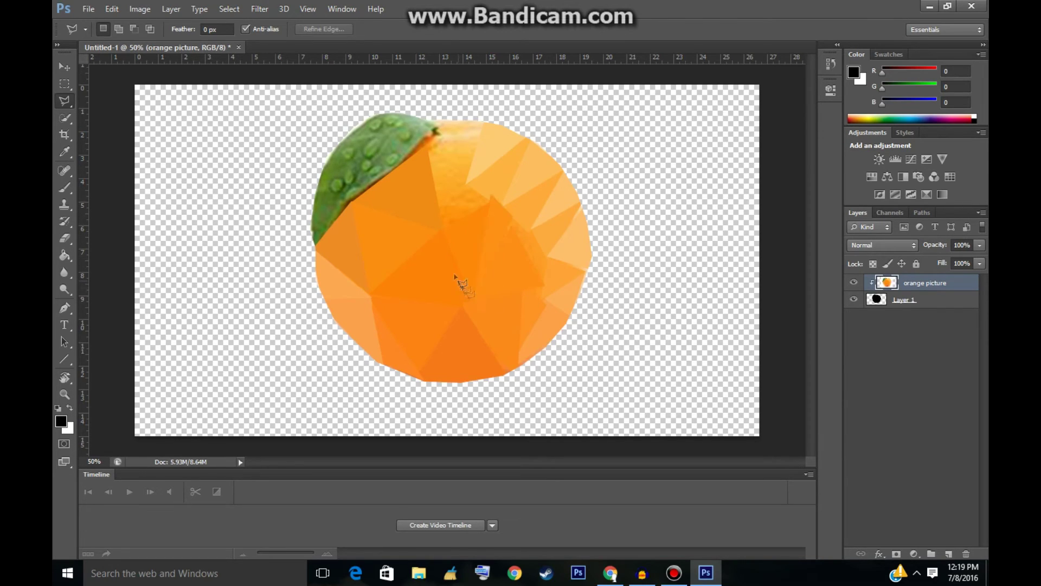
Average the colour of the triangle between the leaf's stem end, the centre point and the upper-right inner corner.
left_click(426, 138)
double_click(491, 204)
key("ctrl+f")
key("ctrl+d")
Average the colour of the triangle on the orange's top rim, between the leaf's stem end and the upper-right facets.
left_click(427, 137)
left_click(483, 123)
double_click(467, 180)
key("ctrl+f")
key("ctrl+d")
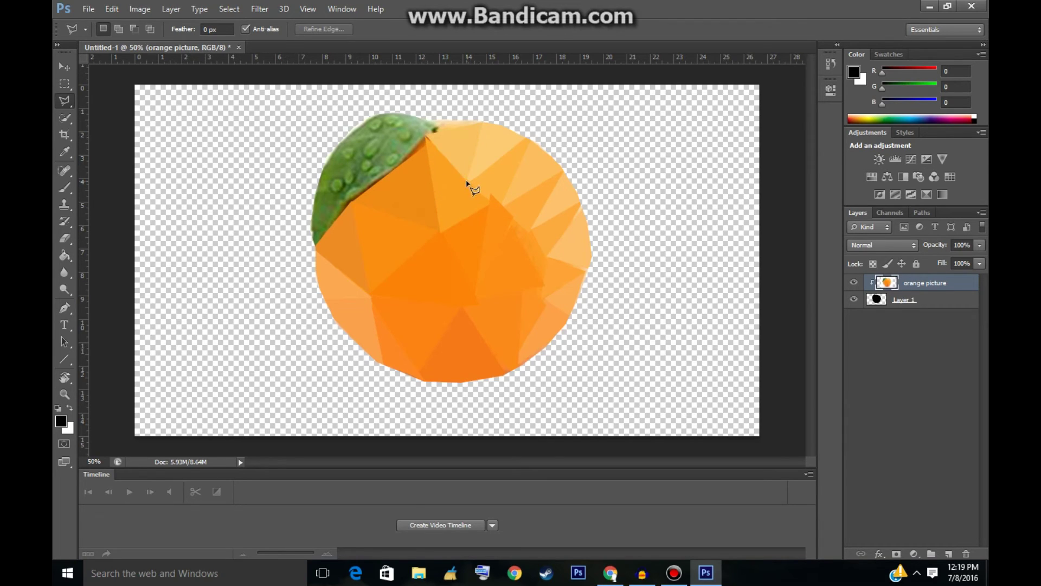
left_click(512, 221)
left_click(554, 260)
key("Escape")
Average the colour of a triangle along the lower-right rim of the orange.
left_click(516, 357)
left_click(544, 308)
double_click(567, 318)
key("ctrl+f")
key("ctrl+d")
Average the colour of the leaf's upper triangle next to the stem.
double_click(392, 115)
key("ctrl+f")
key("ctrl+d")
Average the colours of the next two triangles along the leaf's upper rim, fanning out from its lower edge.
left_click(393, 116)
left_click(355, 129)
left_click(392, 169)
left_click(355, 169)
left_click(338, 166)
double_click(366, 136)
key("ctrl+f")
Average the colour of the triangle between the leaf's left rim and the fan point on its lower edge.
left_click(332, 159)
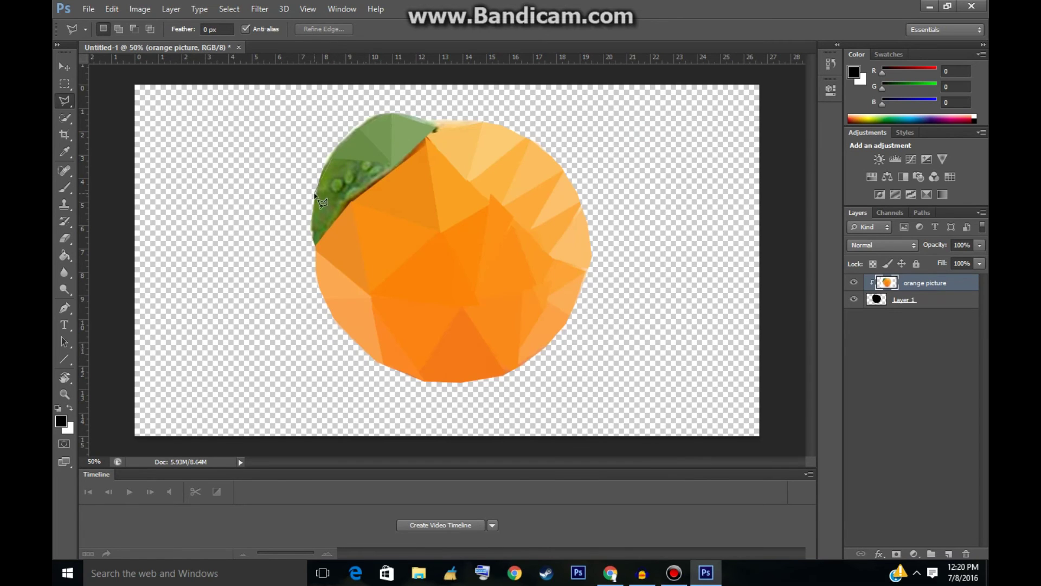
left_click(320, 196)
double_click(391, 168)
key("ctrl+f")
key("ctrl+d")
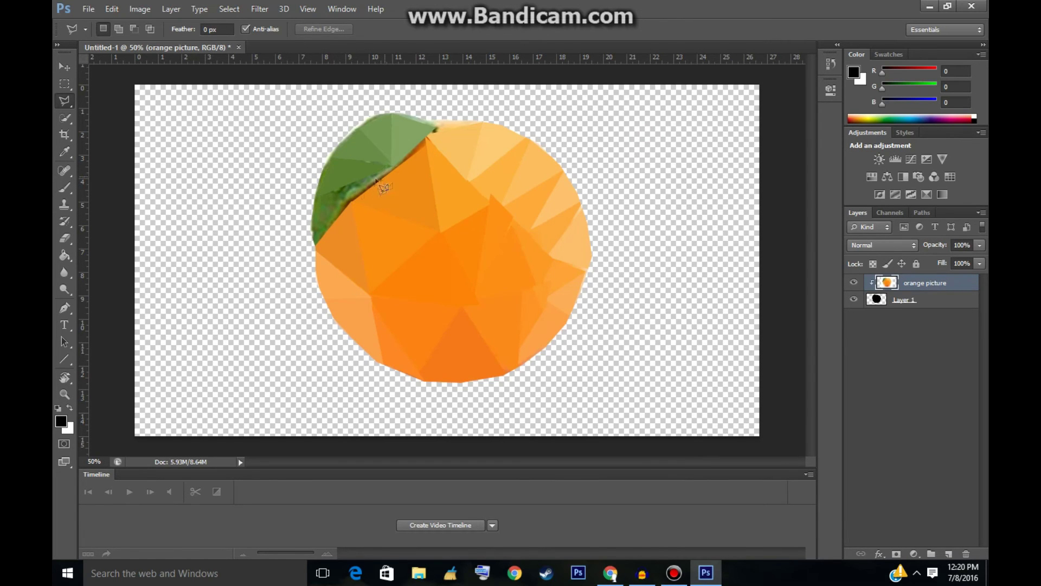
Average the colours of the remaining facets on the lower part of the leaf, toward its tip.
left_click(339, 212)
double_click(320, 196)
key("ctrl+f")
key("ctrl+d")
key("ctrl+f")
key("ctrl+d")
Average the colour of a small triangle in the middle of the leaf, reaching its lower edge.
left_click(376, 165)
left_click(353, 147)
double_click(362, 187)
key("ctrl+f")
key("ctrl+d")
Average the colour of the long thin sliver along the leaf's lower edge where it meets the orange.
left_click(332, 155)
left_click(390, 161)
key("ctrl+plus")
key("ctrl+plus")
key("ctrl+plus")
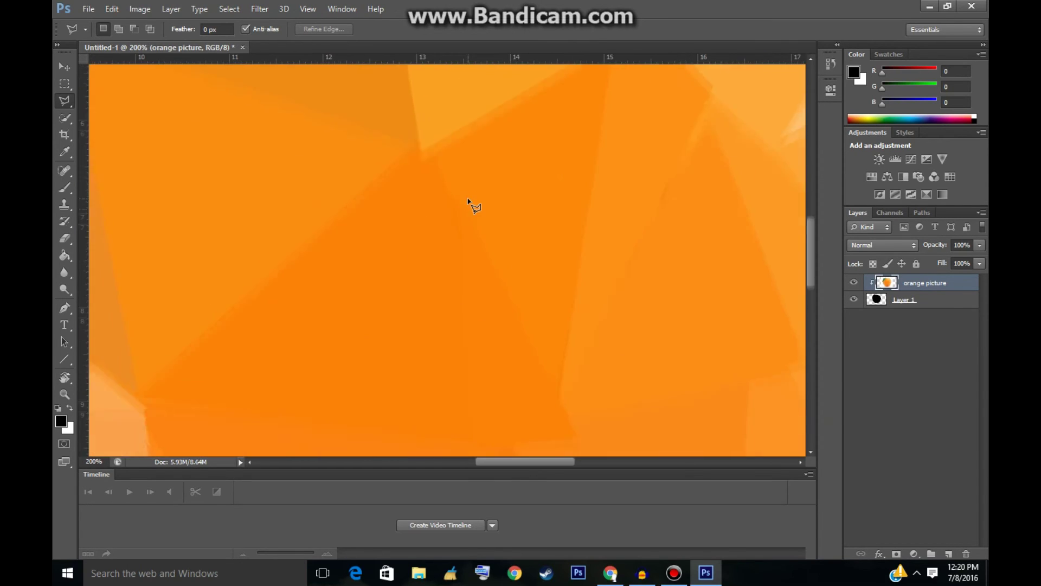
scroll(469, 202, "up", 5)
scroll(472, 203, "left", 3)
left_click(525, 88)
left_click(222, 347)
double_click(545, 108)
key("ctrl+f")
key("ctrl+d")
Average the colour of a tiny triangle at the leaf's stem end.
left_click(526, 87)
left_click(504, 106)
double_click(532, 96)
scroll(553, 91, "down", 4)
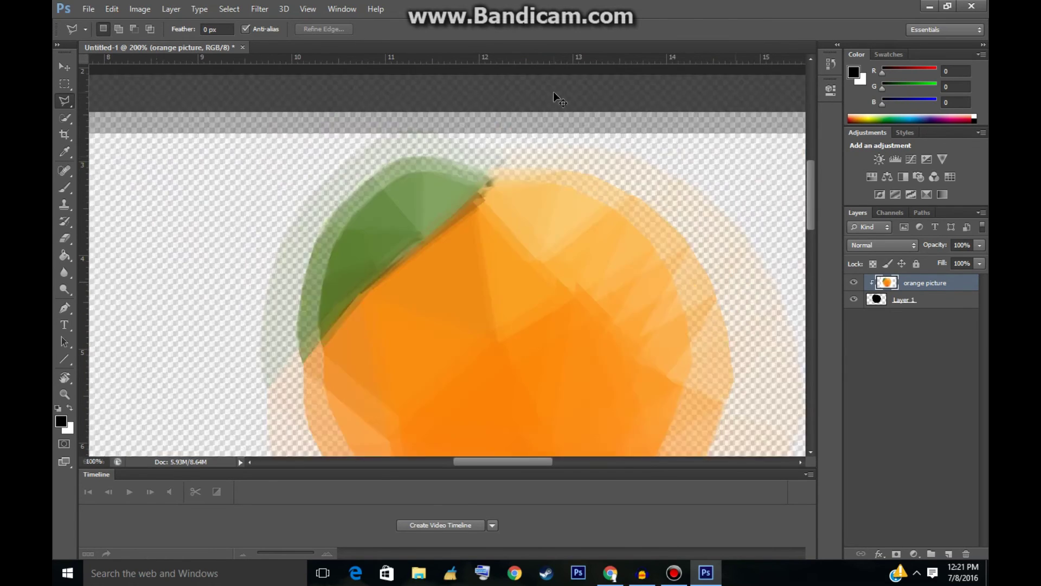